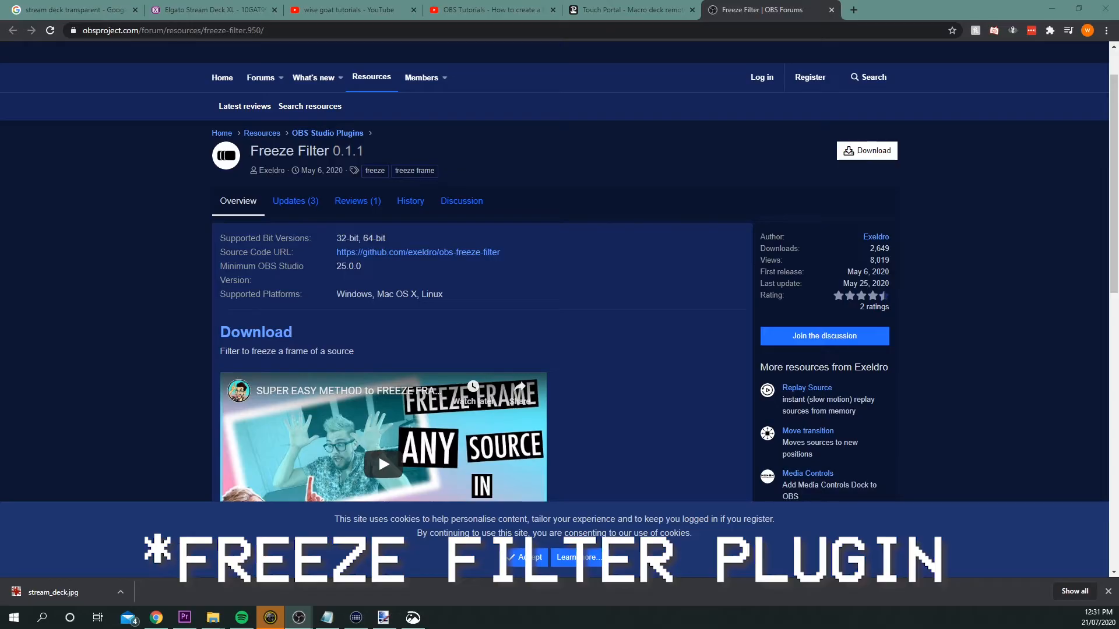
Look over the Freeze Filter plugin page on the OBS forums.
scroll(661, 230, down, 3)
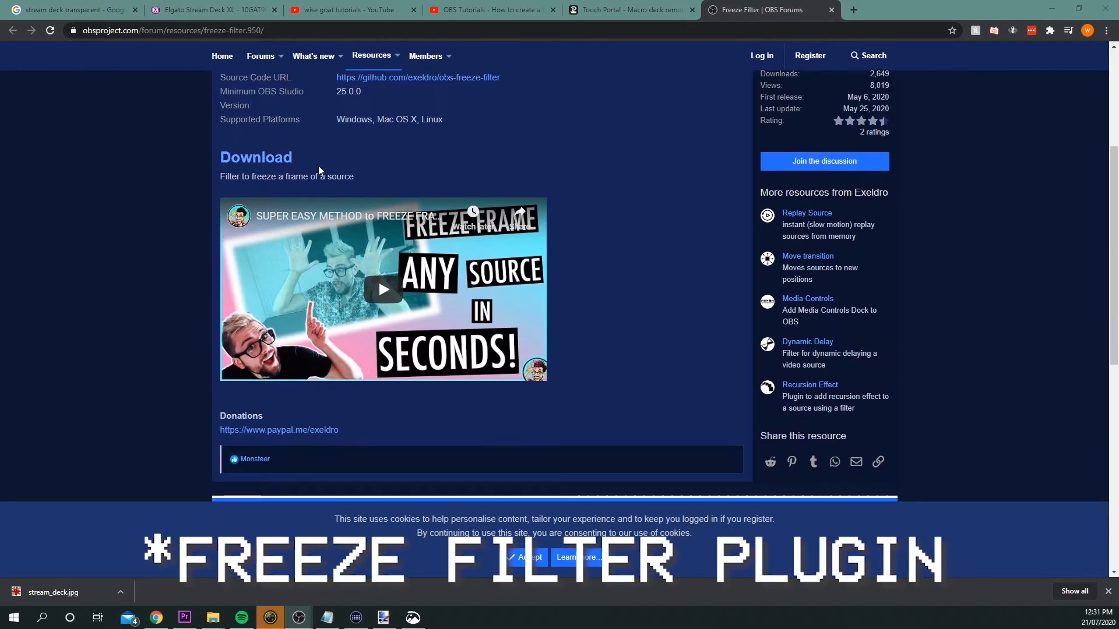
click(252, 166)
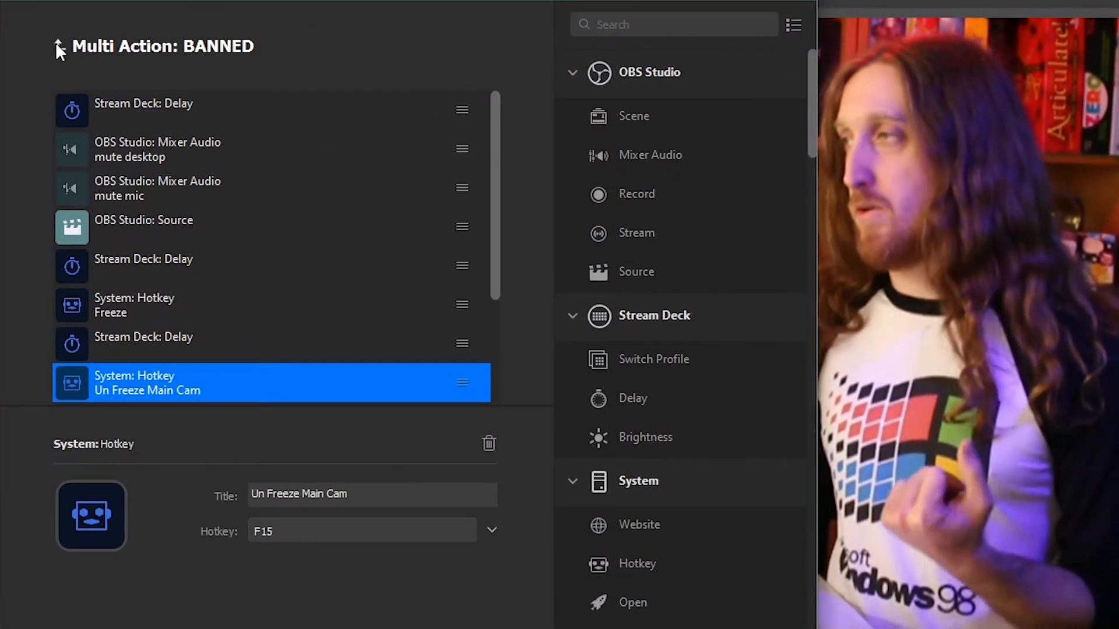
Review the actions in the BANNED multi action: the delay, the desktop and mic mutes, and the source action.
click(180, 114)
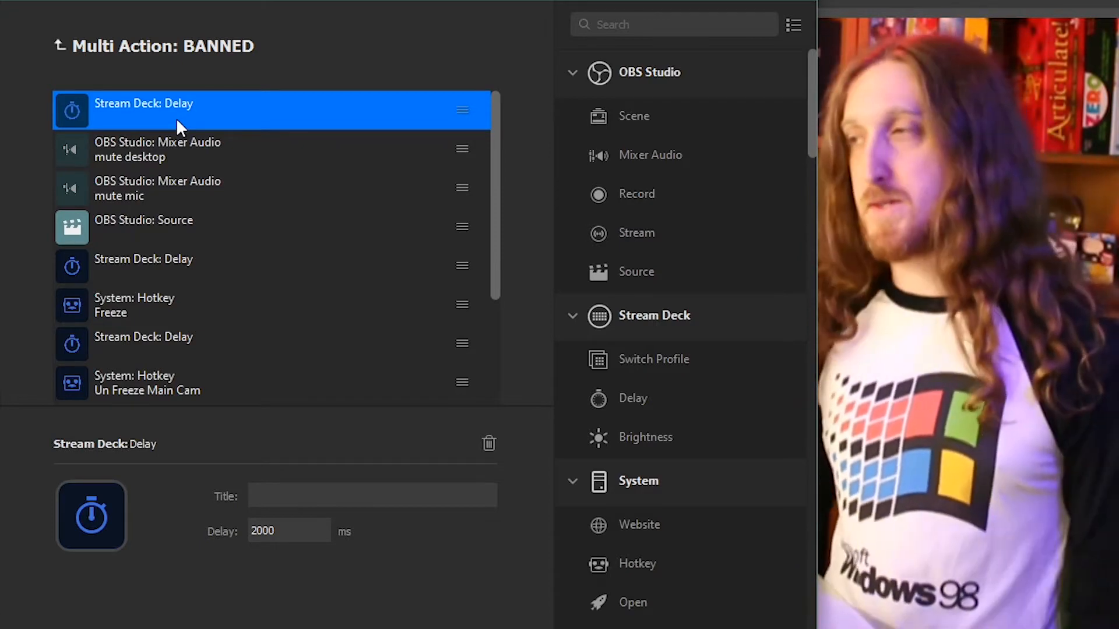
click(201, 166)
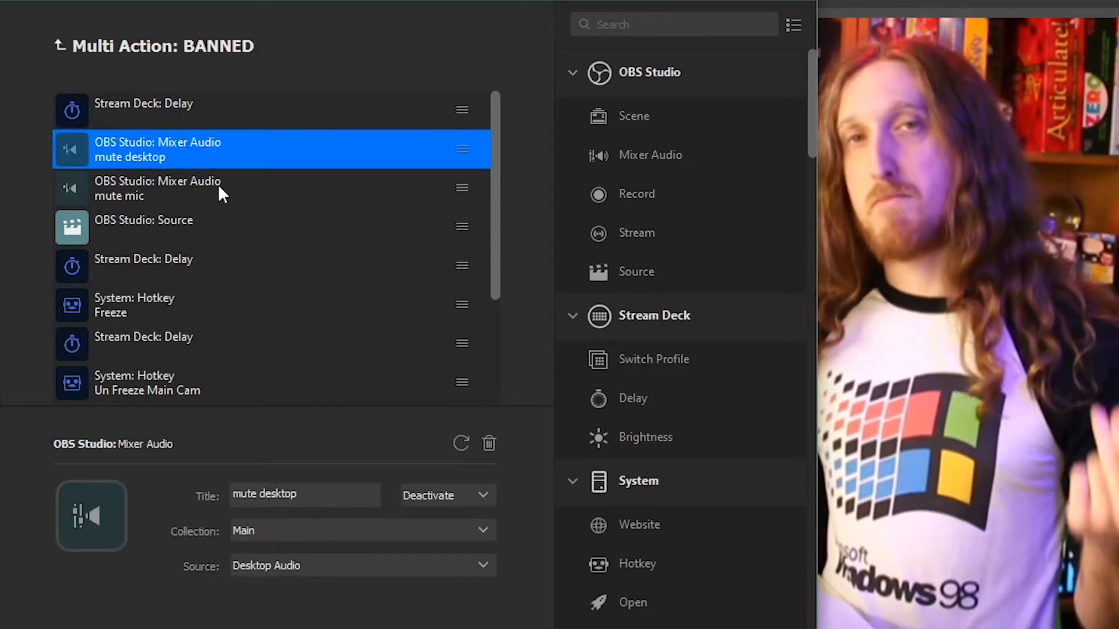
click(221, 194)
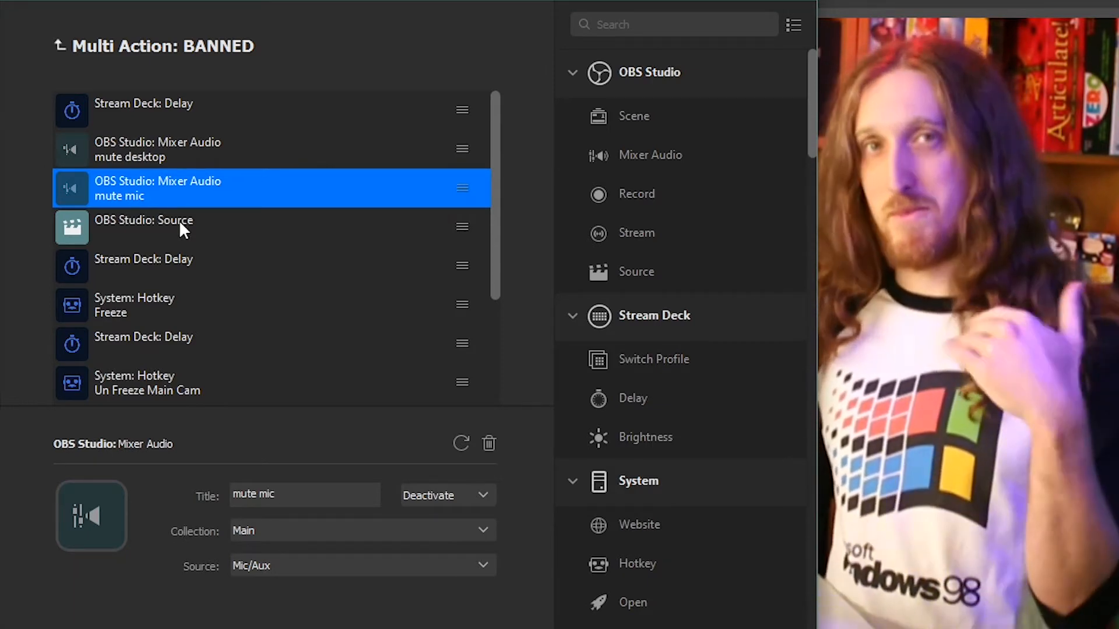
click(183, 230)
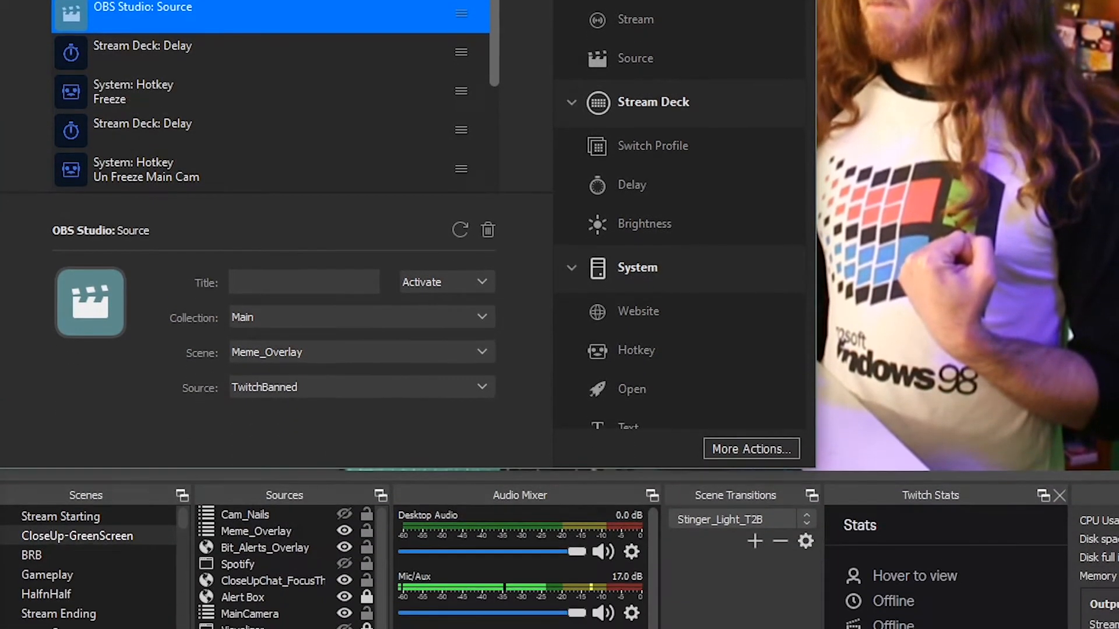
Switch to the Meme_Overlay scene and toggle the explosion source's visibility on and off.
click(93, 569)
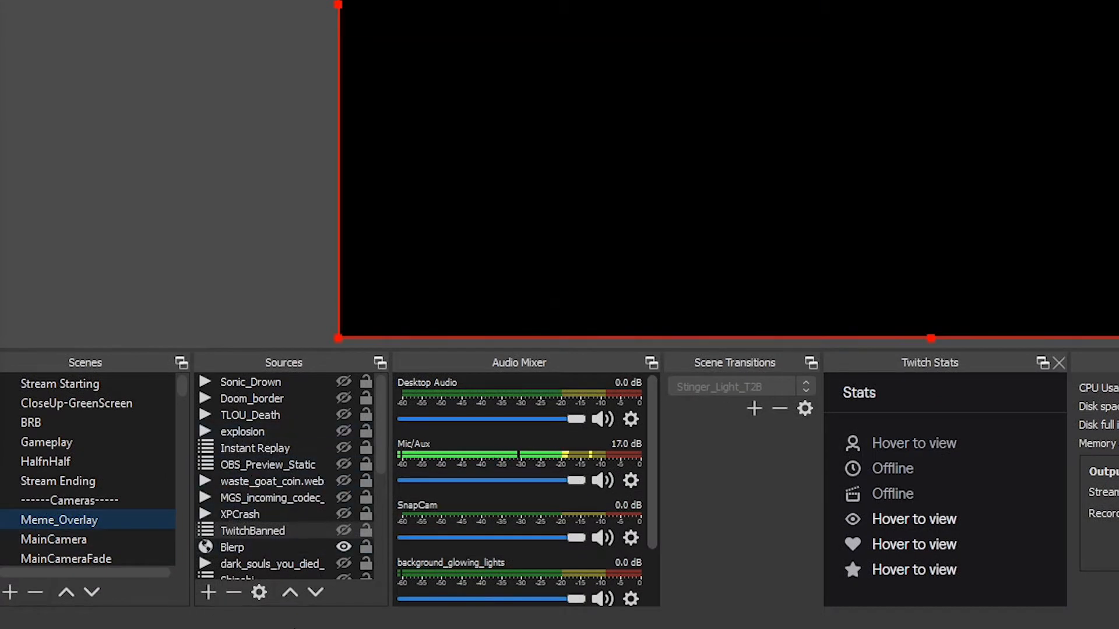
click(346, 432)
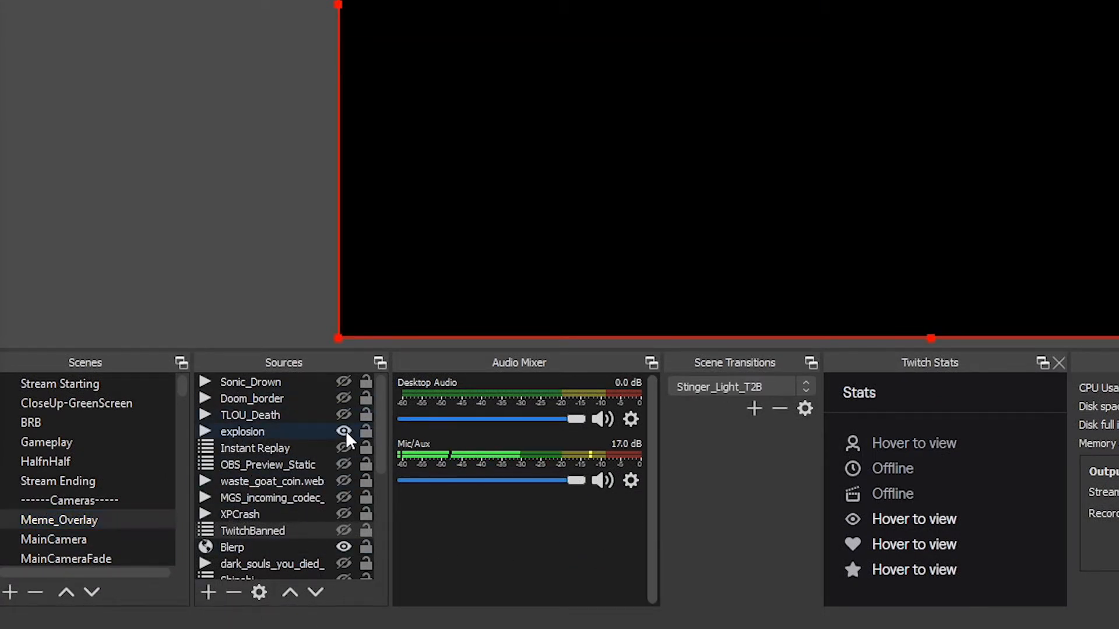
click(346, 432)
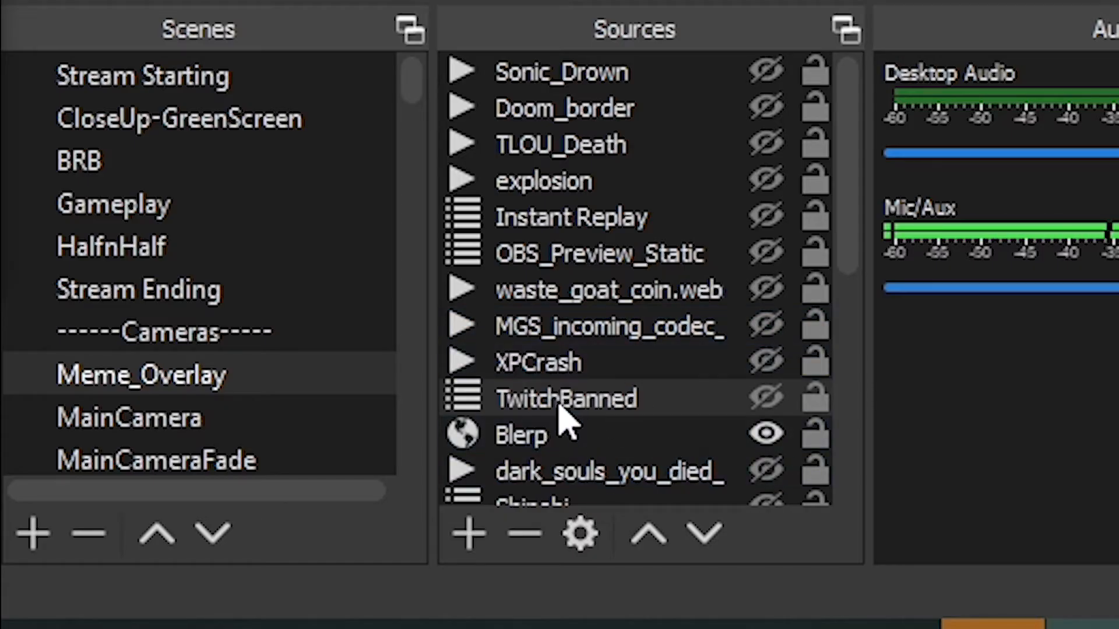
Scroll through the scene list and open the TwitchBanned scene.
scroll(239, 382, down, 4)
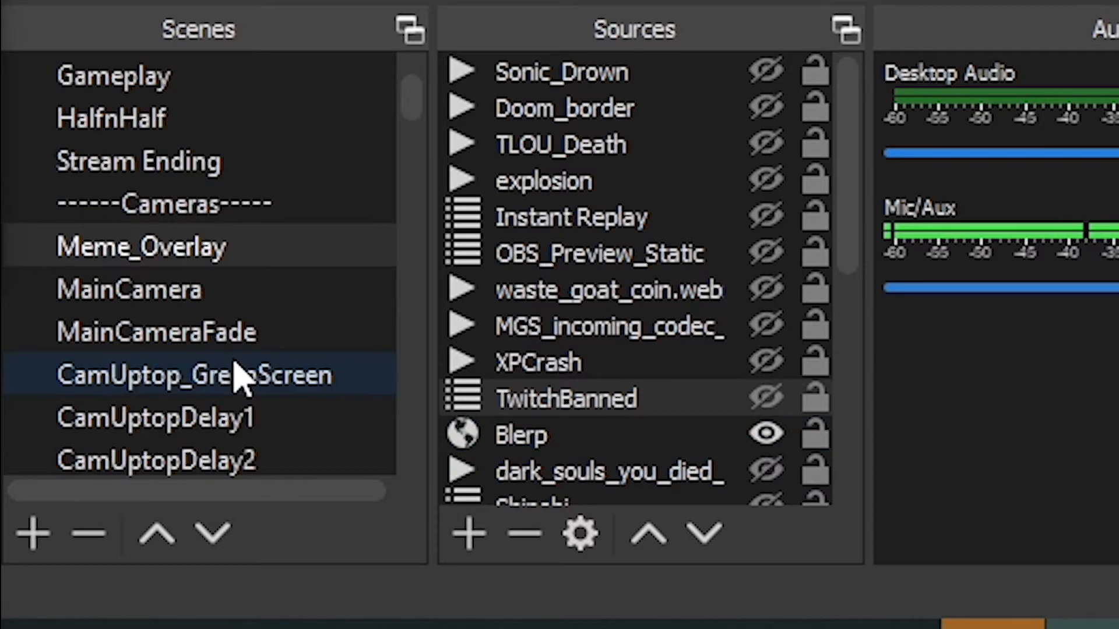
scroll(240, 379, down, 1)
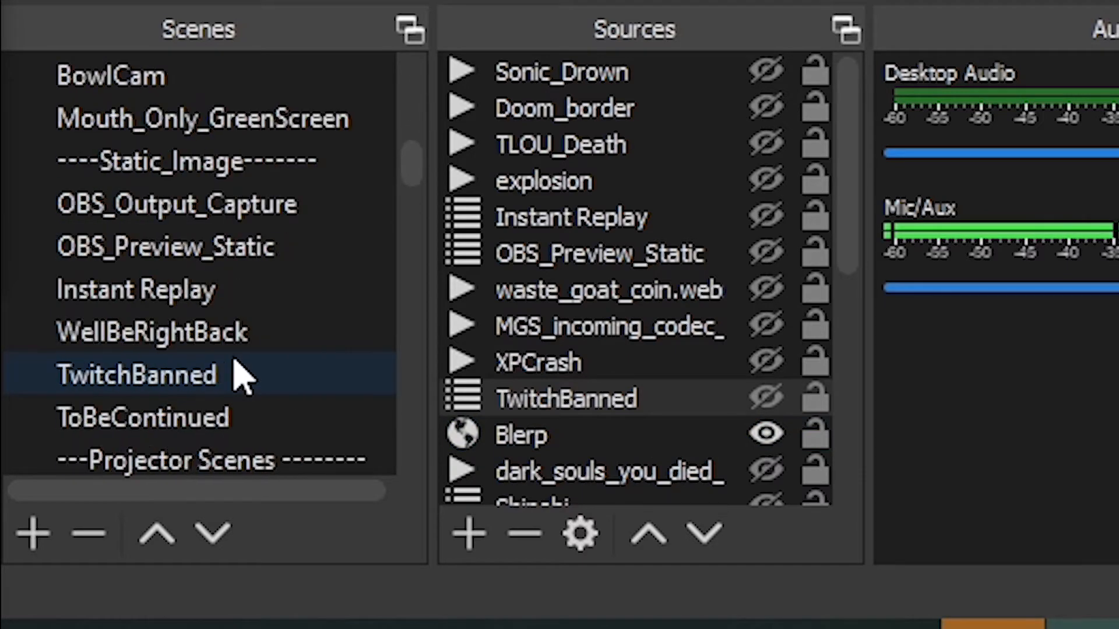
scroll(207, 408, down, 2)
scroll(207, 414, down, 4)
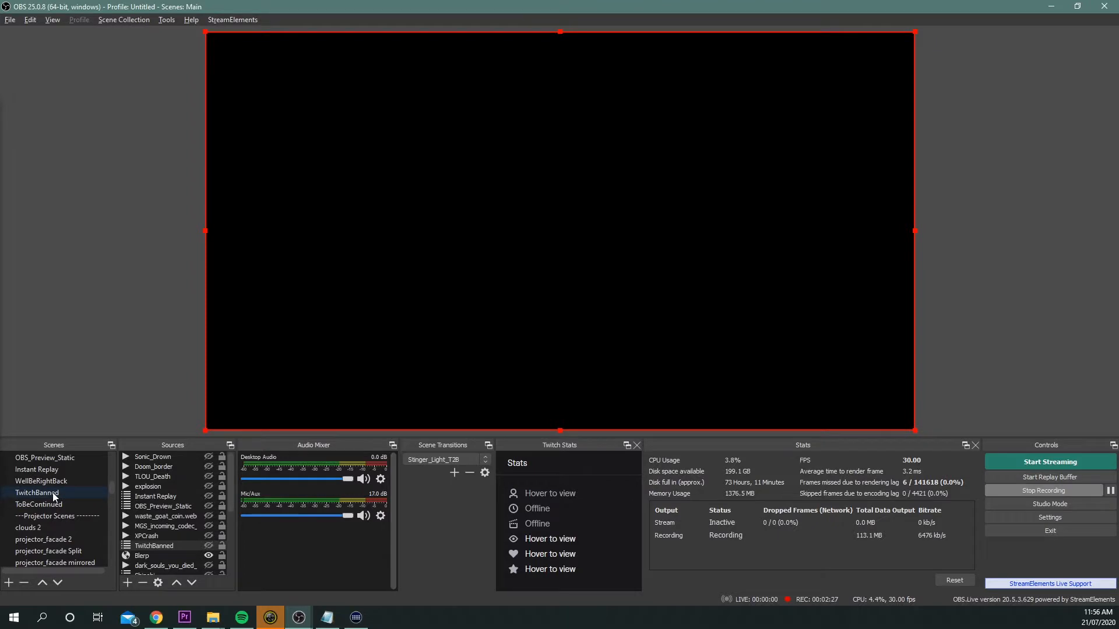
click(53, 494)
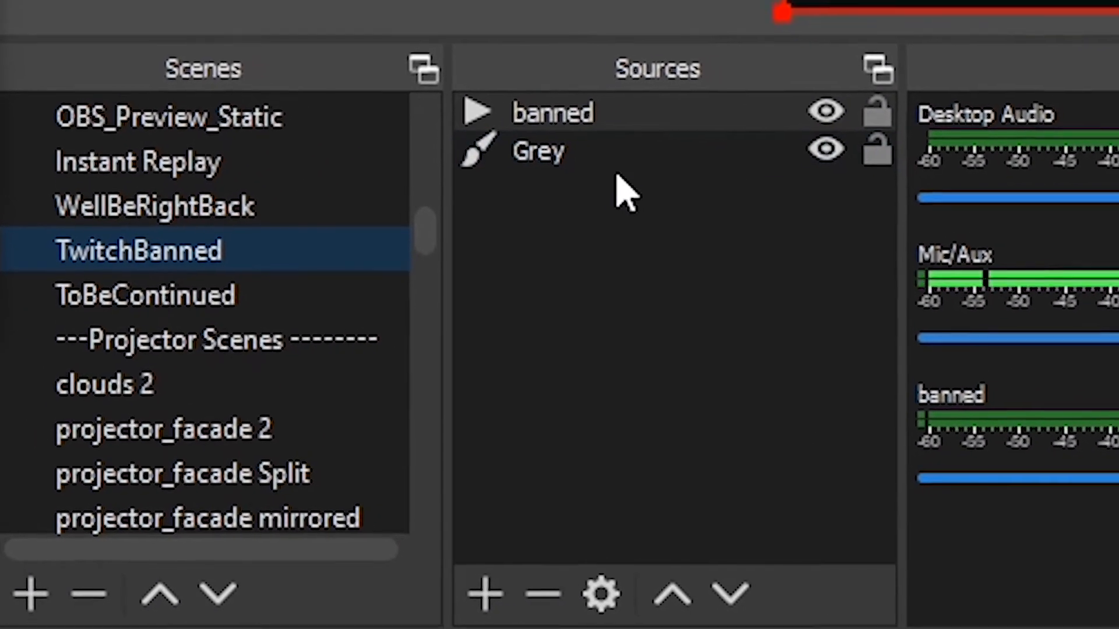
Inspect the Grey and banned sources, opening the banned media source's properties and closing them with OK.
click(611, 154)
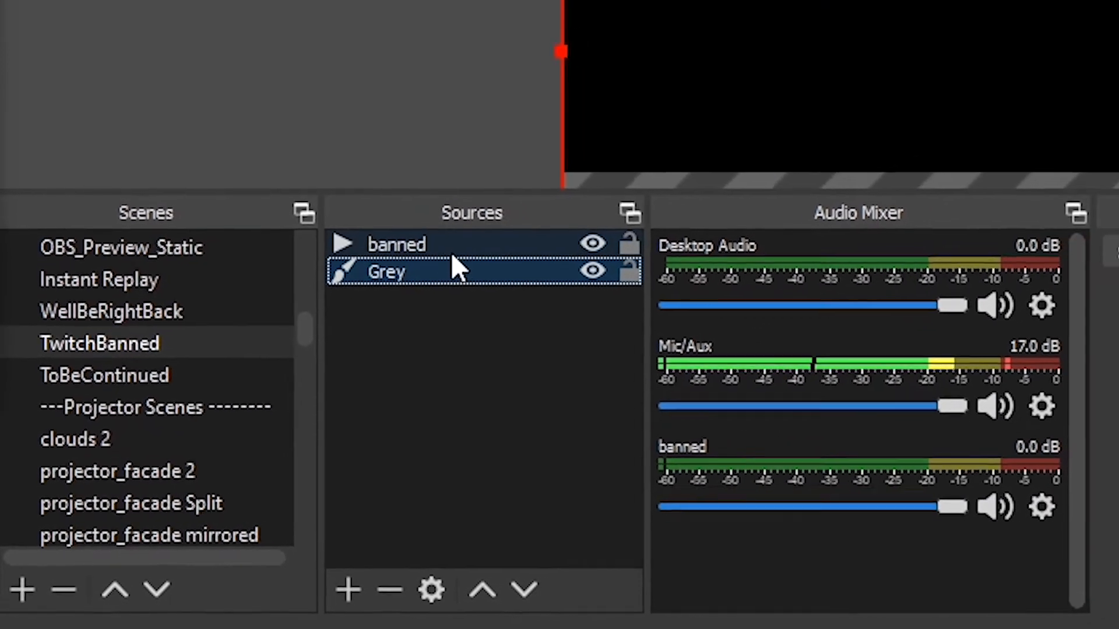
click(507, 208)
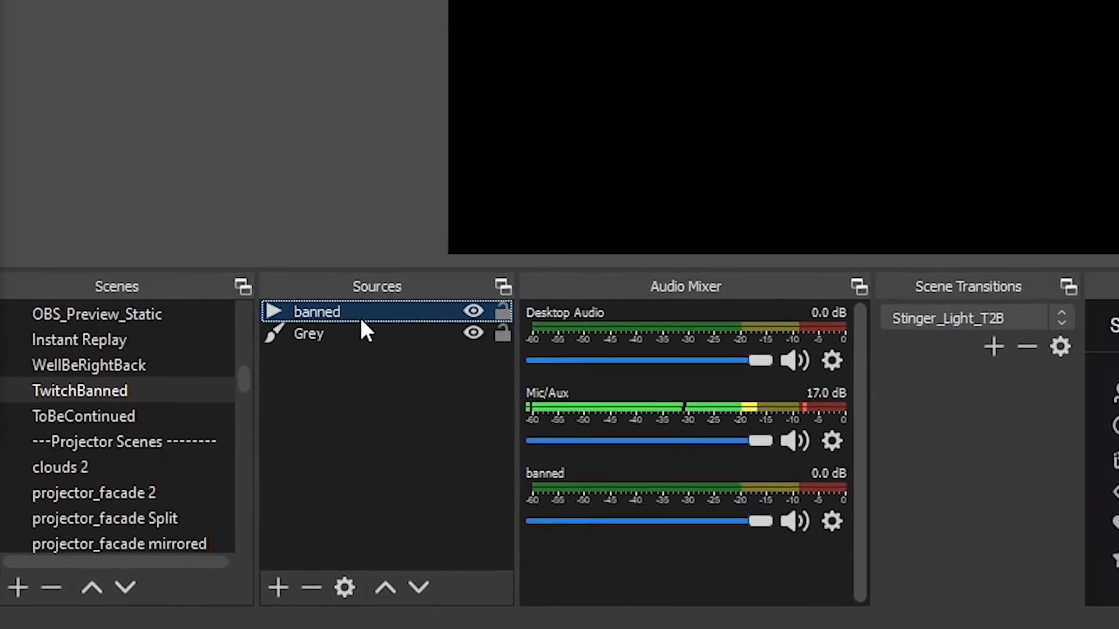
right_click(402, 291)
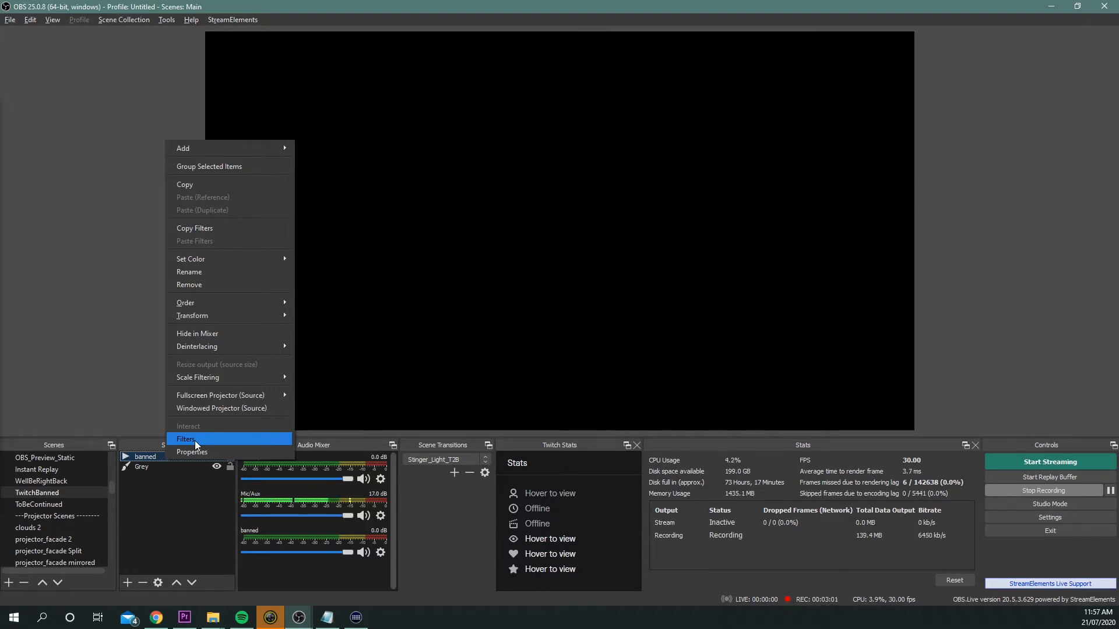
click(246, 452)
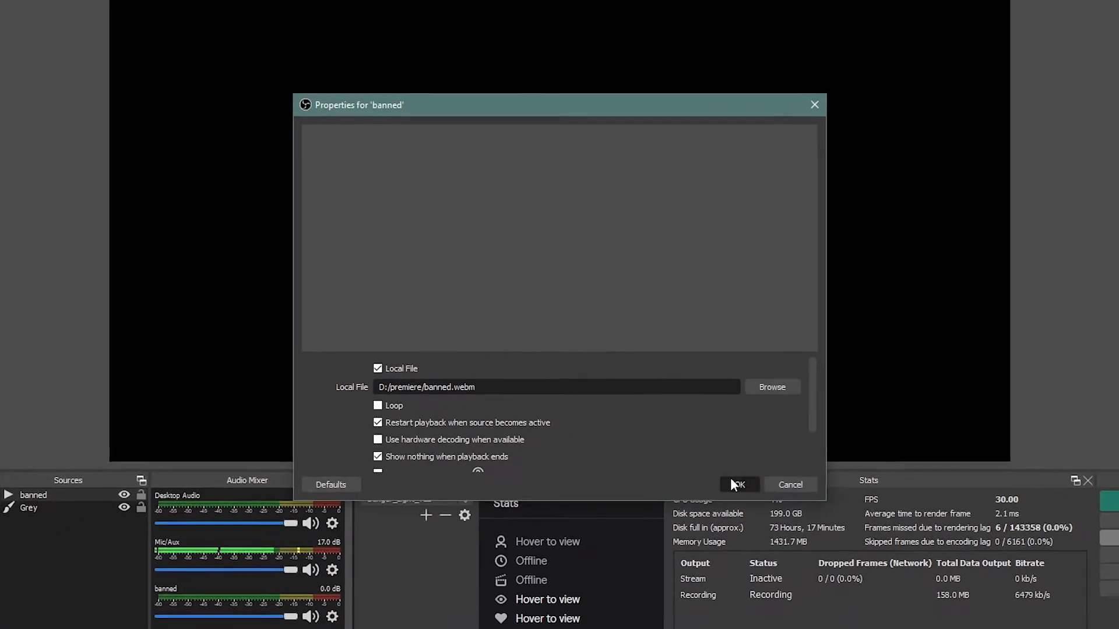
click(735, 484)
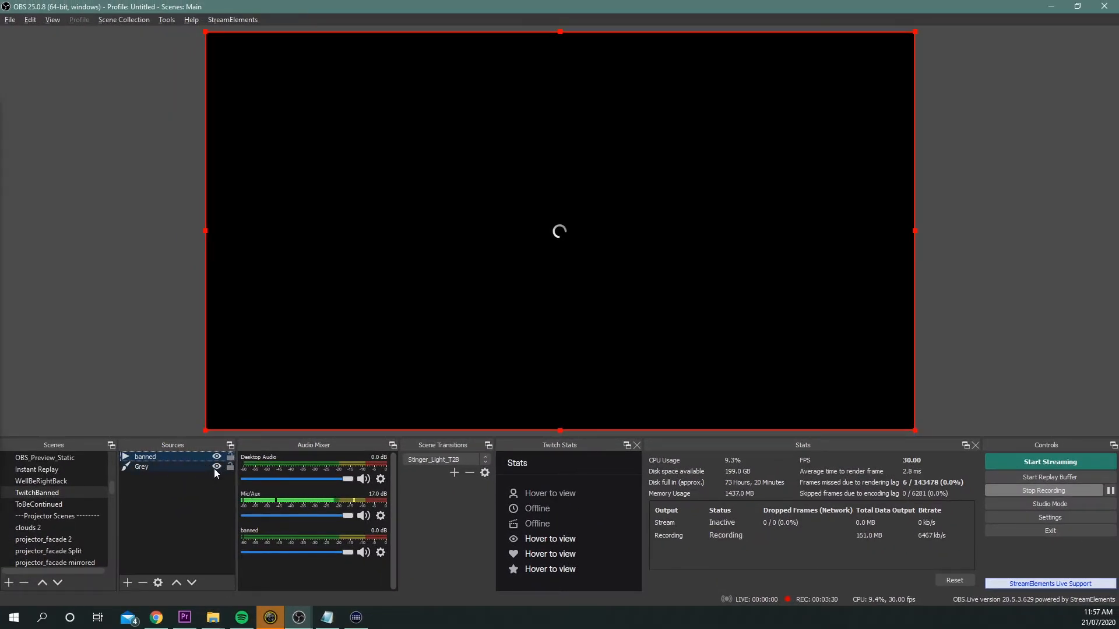
Open the Grey source's filters to inspect its Color Correction filter, then close the dialog.
click(201, 469)
right_click(201, 468)
click(218, 461)
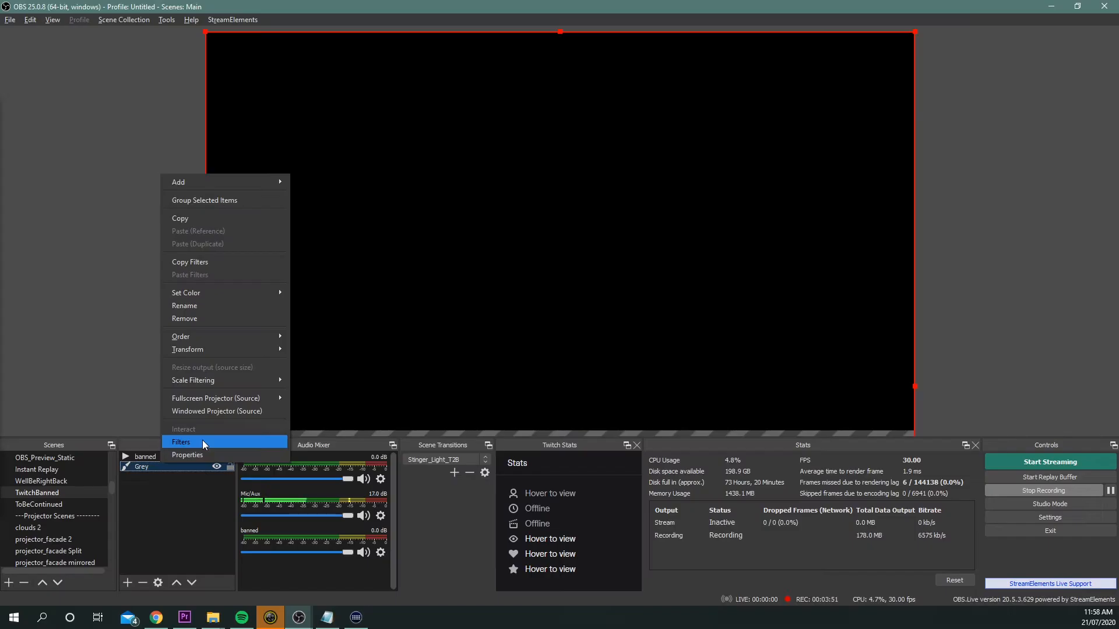
click(202, 440)
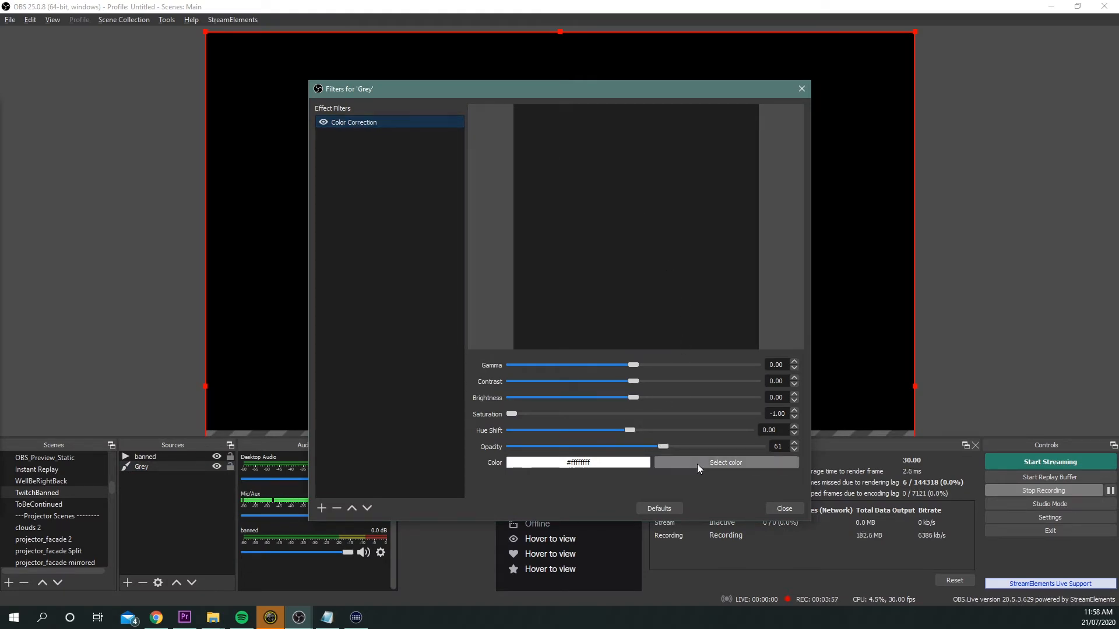
click(784, 506)
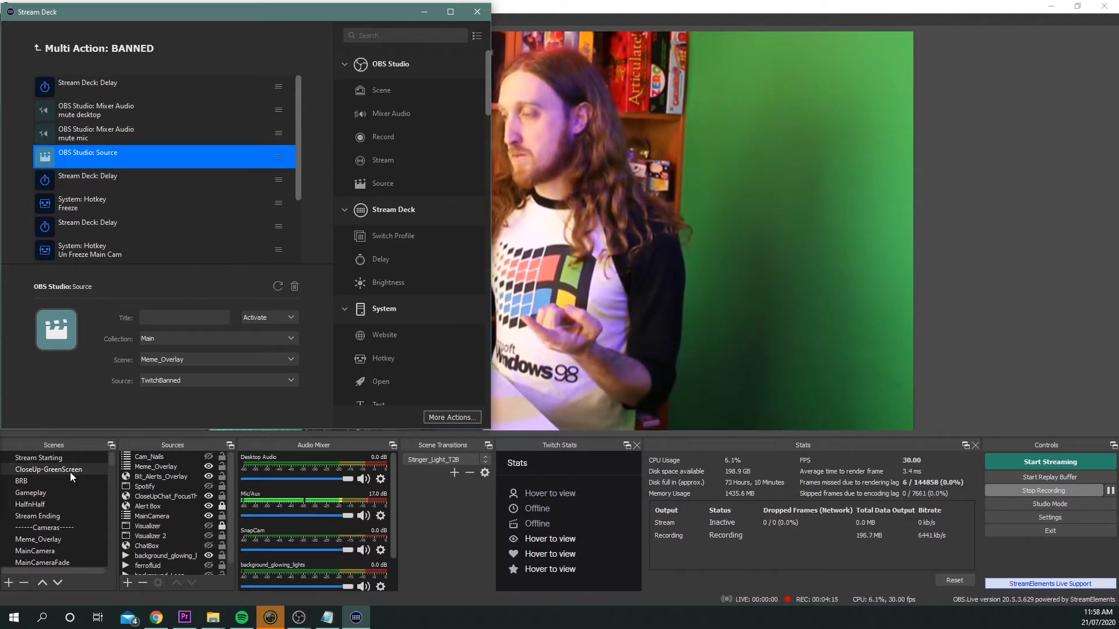
Switch to the Gameplay scene and back to CloseUp-GreenScreen, and select the delay after the source action.
click(65, 494)
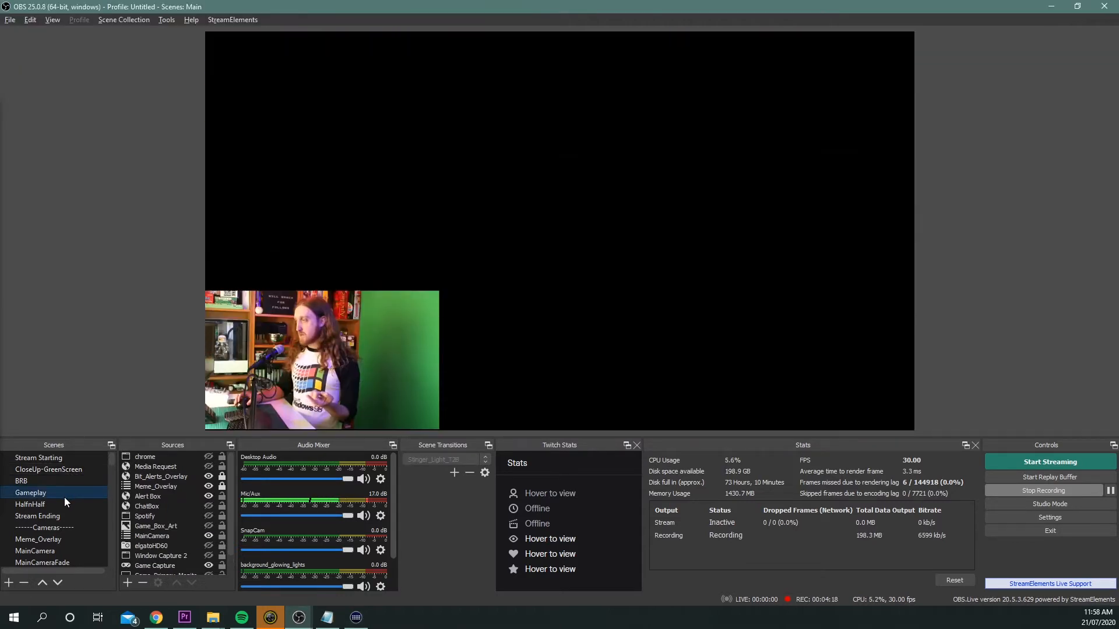
click(166, 488)
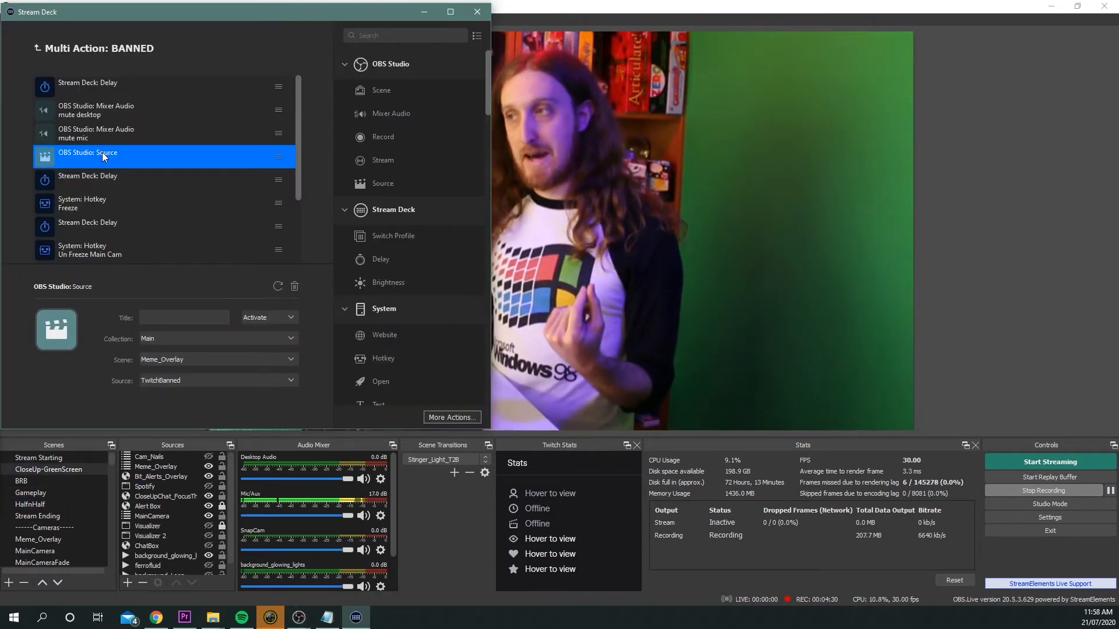
click(113, 178)
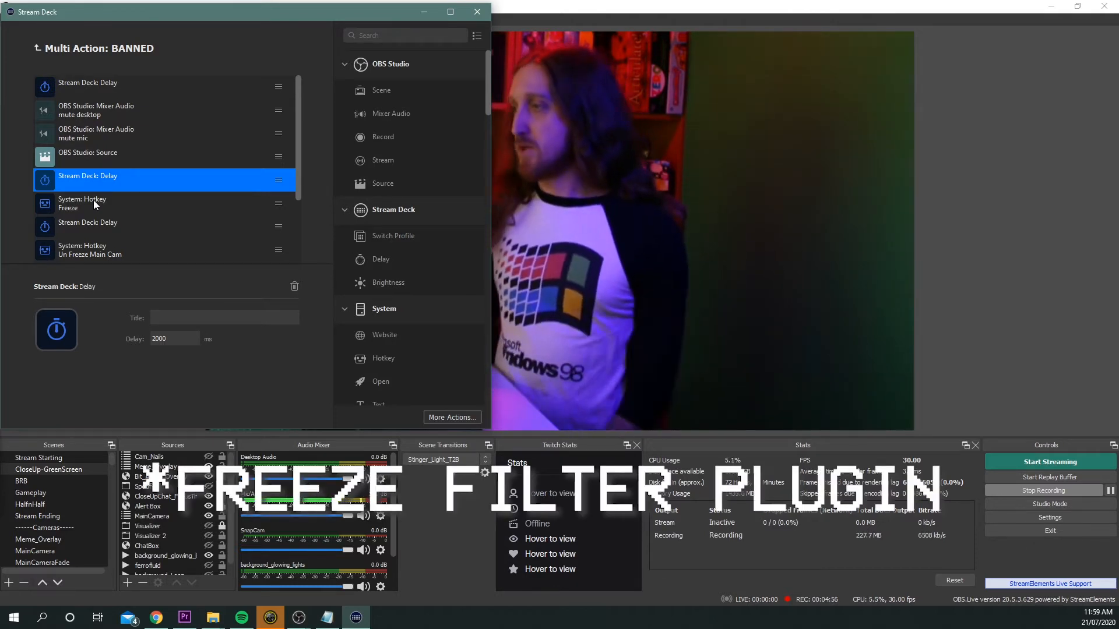
Open the filters of the CloseUp-GreenScreen scene and move the dialog aside.
click(76, 470)
right_click(77, 469)
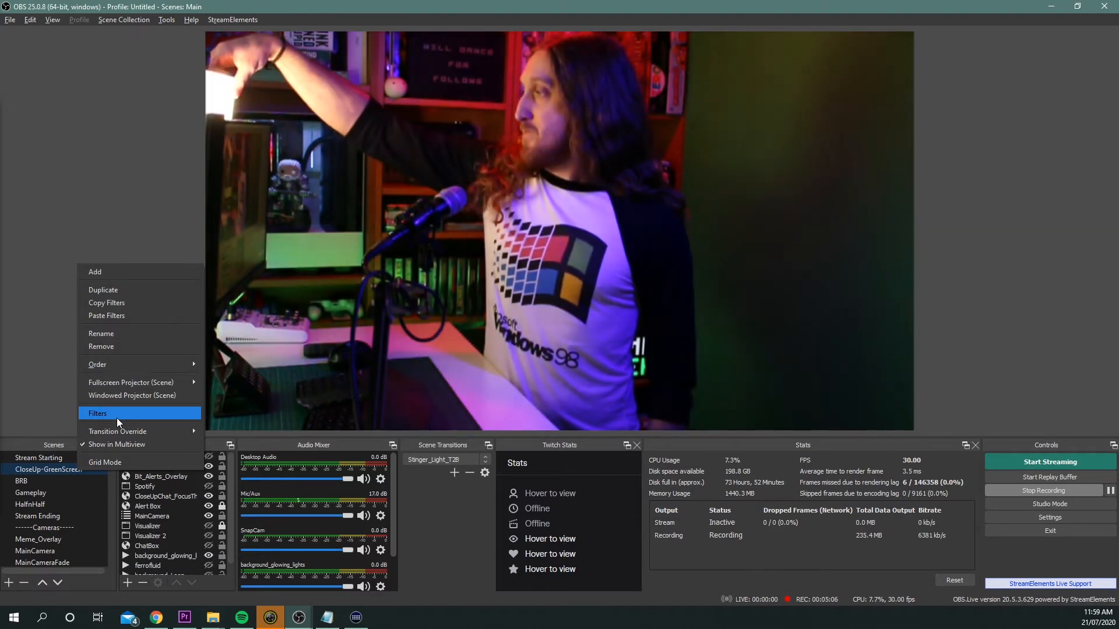
click(117, 418)
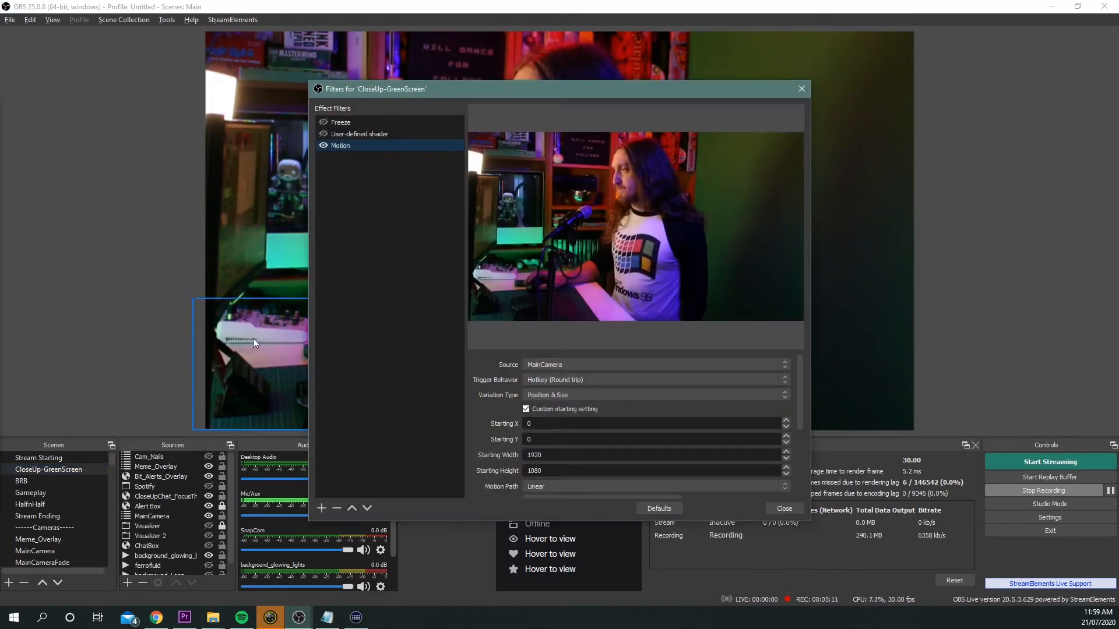
drag(438, 86, 131, 29)
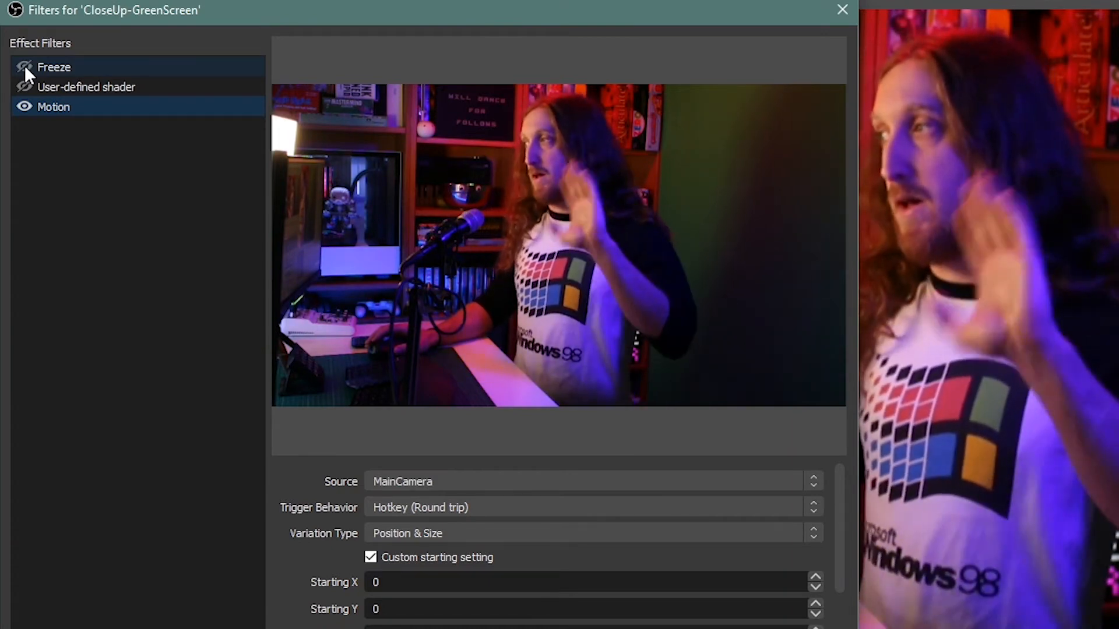
Toggle the Freeze filter's visibility on and off to test it.
click(24, 67)
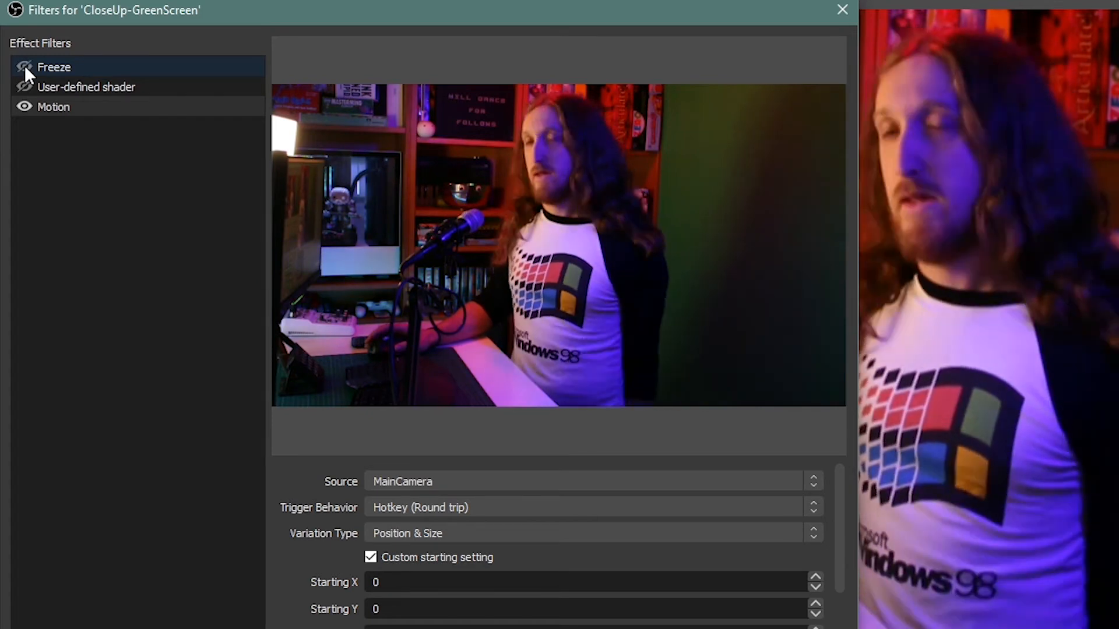
click(24, 66)
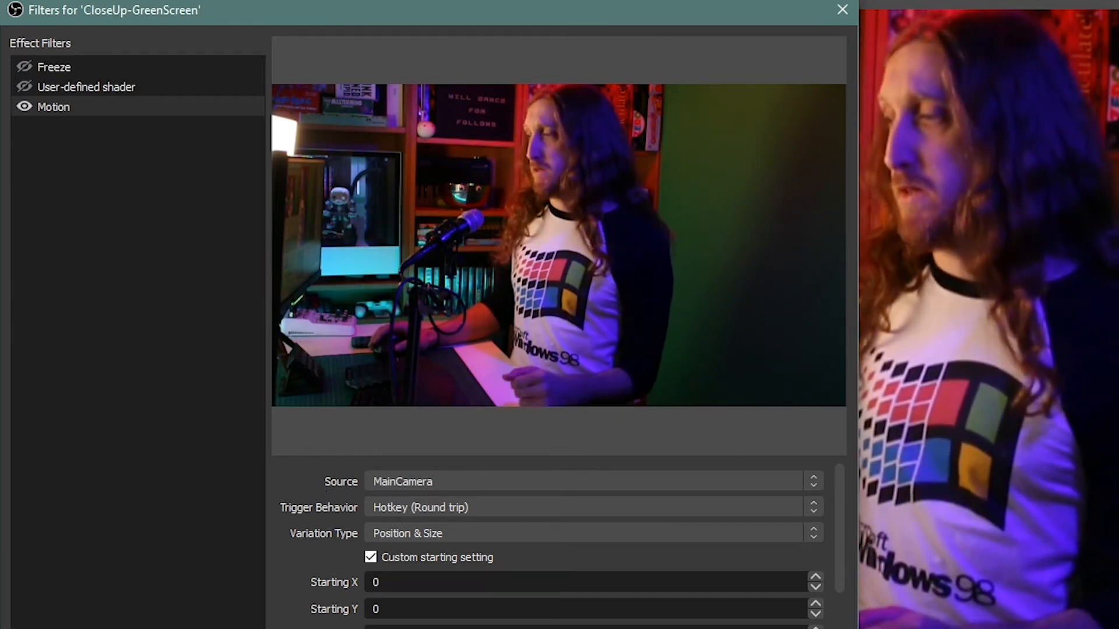
Browse the list of addable filters down to Freeze, then view the existing Freeze filter's settings.
click(18, 628)
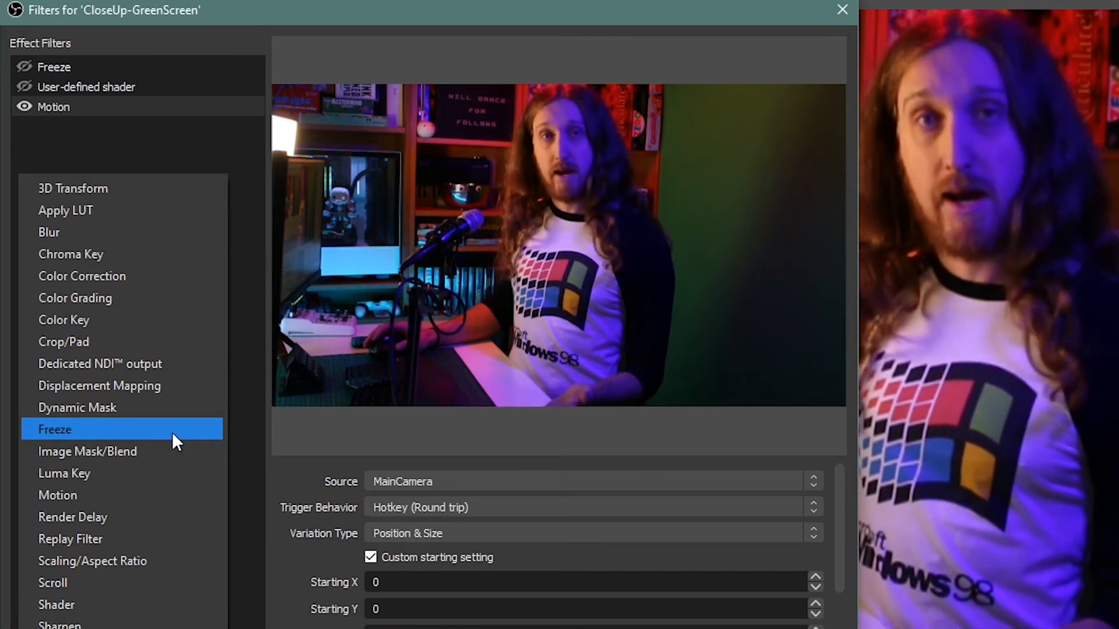
click(173, 120)
click(49, 65)
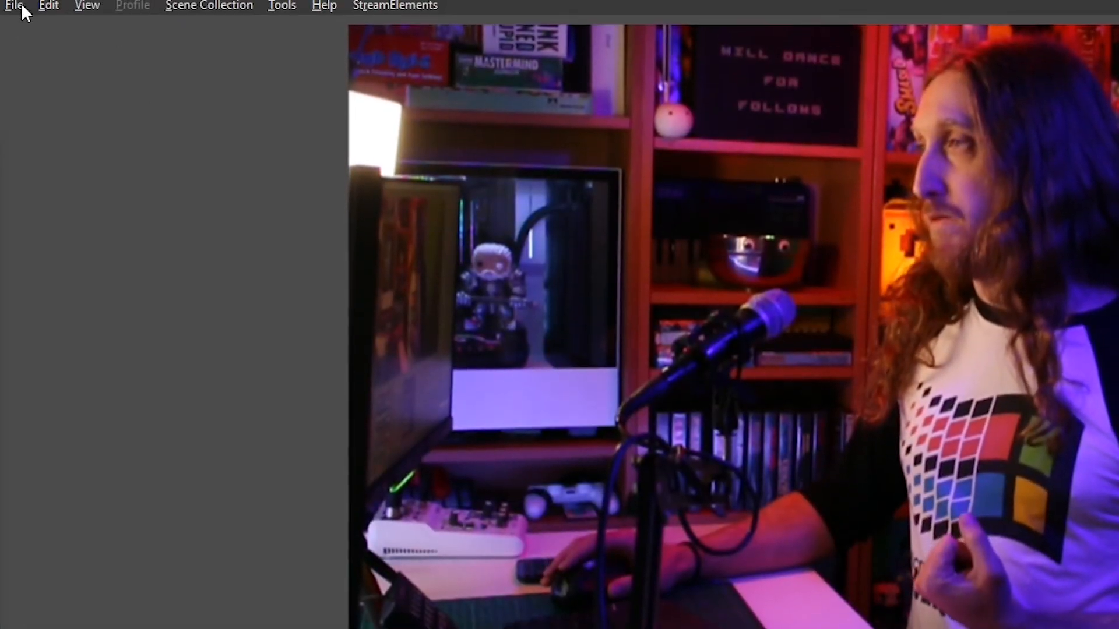
Open the OBS settings and browse the hotkeys to the Enable Freeze and Disable Freeze entries under CloseUp-GreenScreen.
click(17, 5)
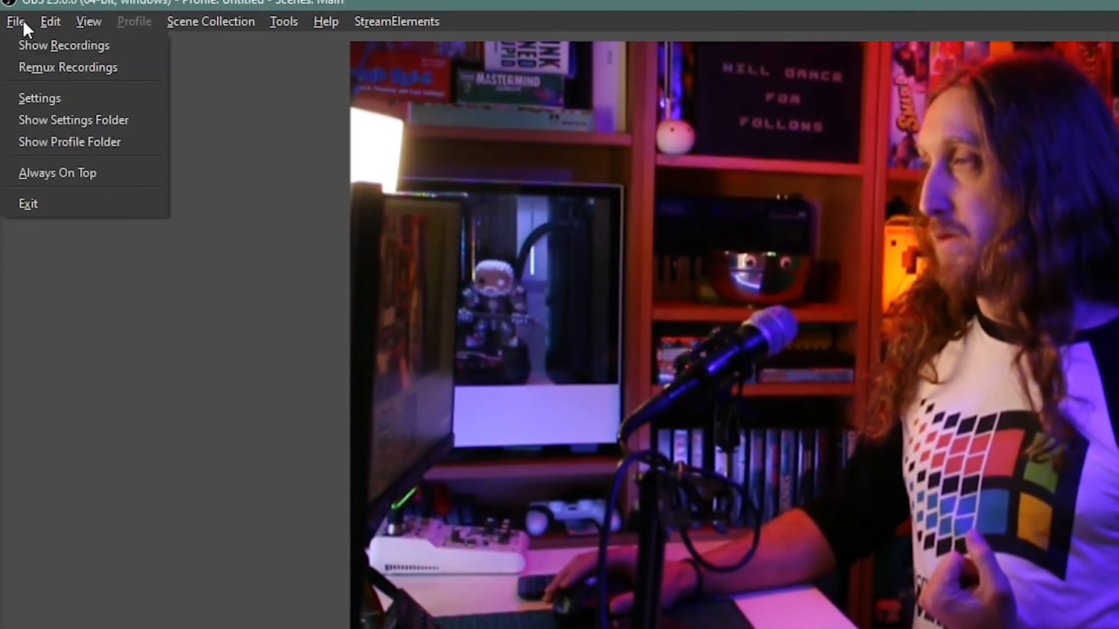
click(41, 111)
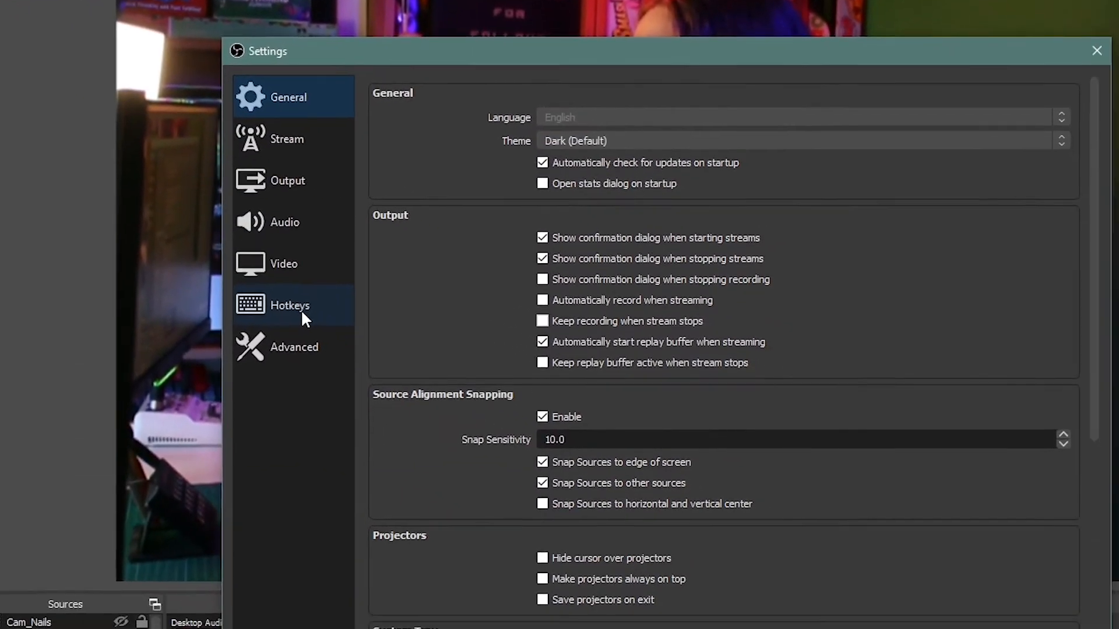
click(551, 439)
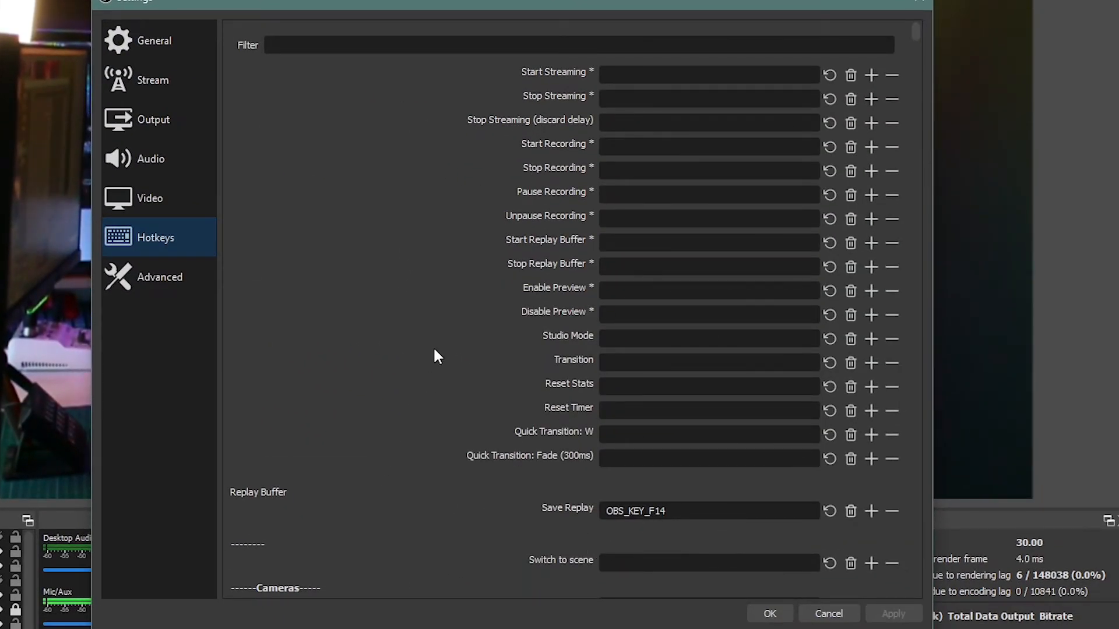
scroll(434, 351, down, 20)
scroll(432, 349, up, 10)
scroll(429, 373, down, 15)
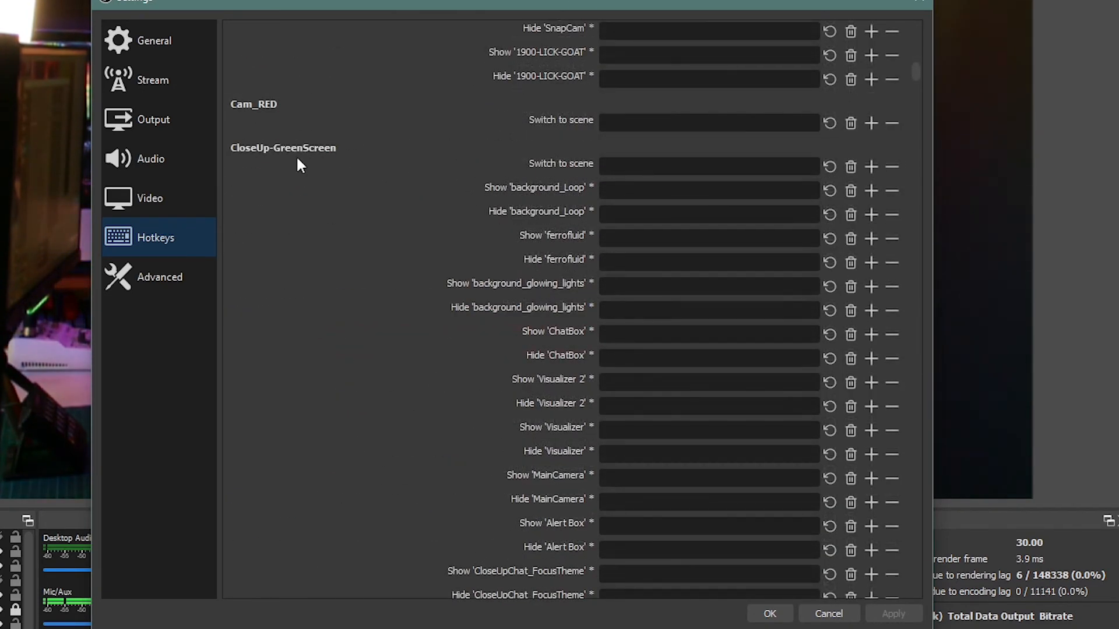
scroll(459, 168, down, 7)
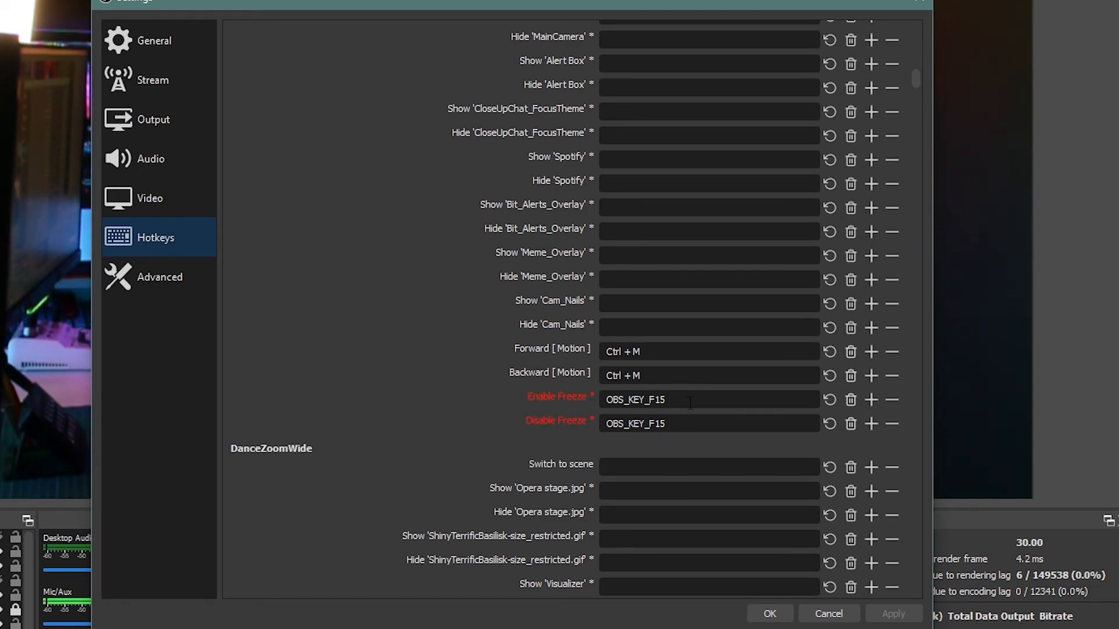
click(768, 614)
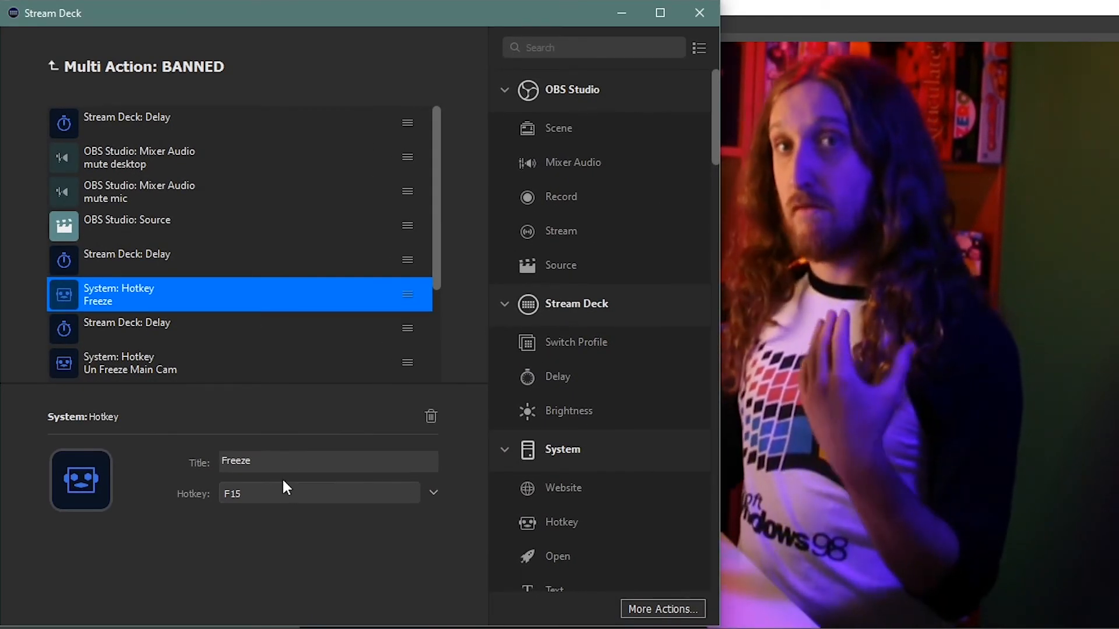
Inspect the delay after the Freeze hotkey, the Un Freeze Main Cam hotkey and the 11 sec Delay action.
click(219, 323)
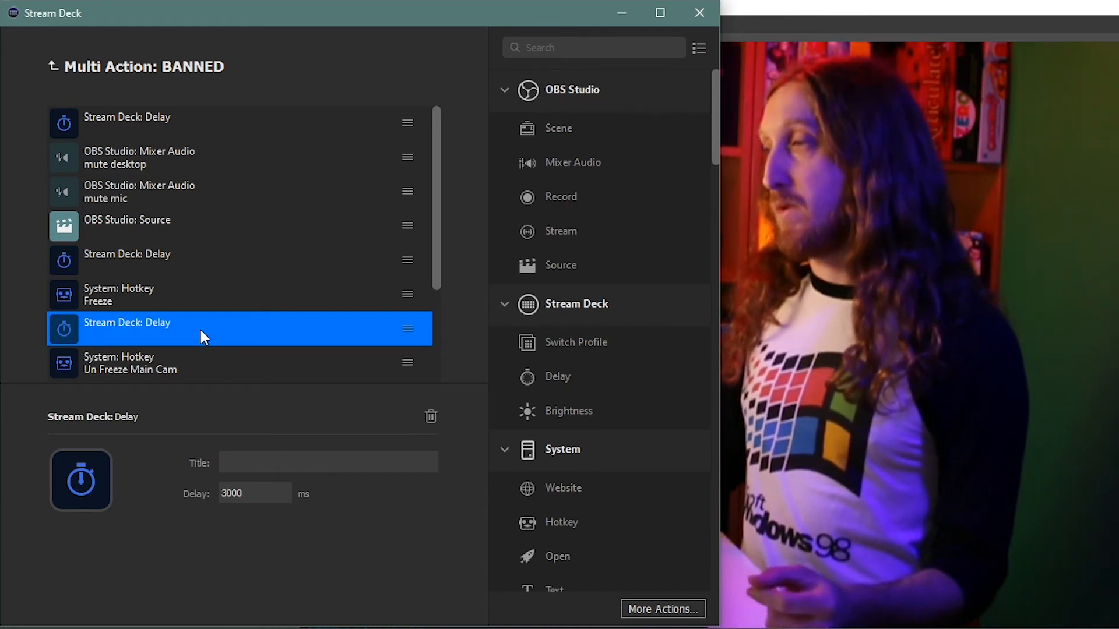
scroll(200, 330, down, 3)
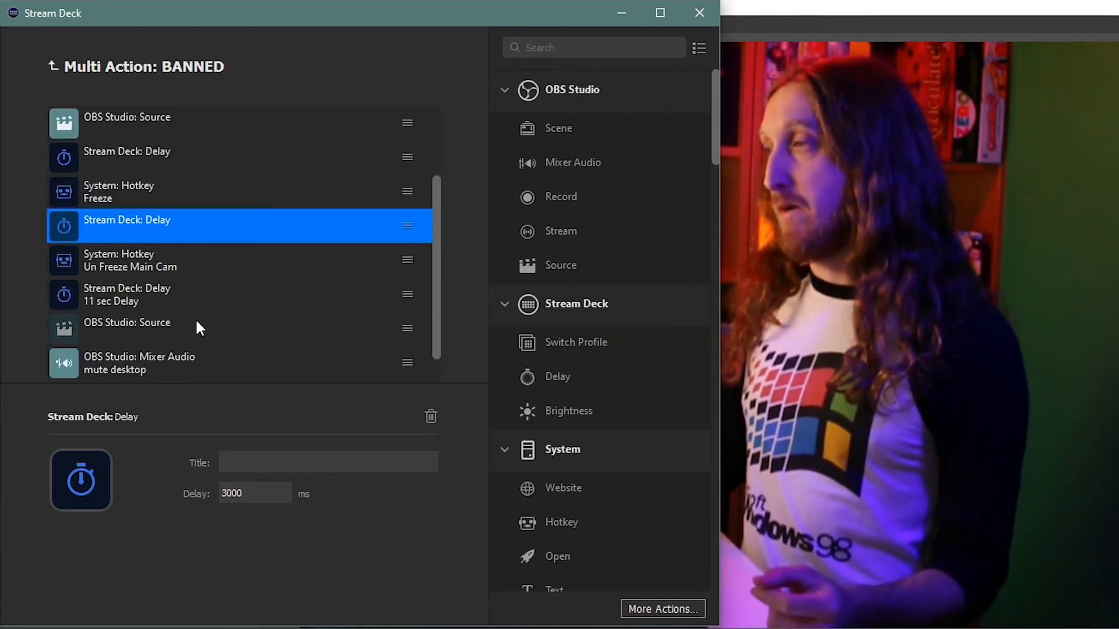
click(153, 270)
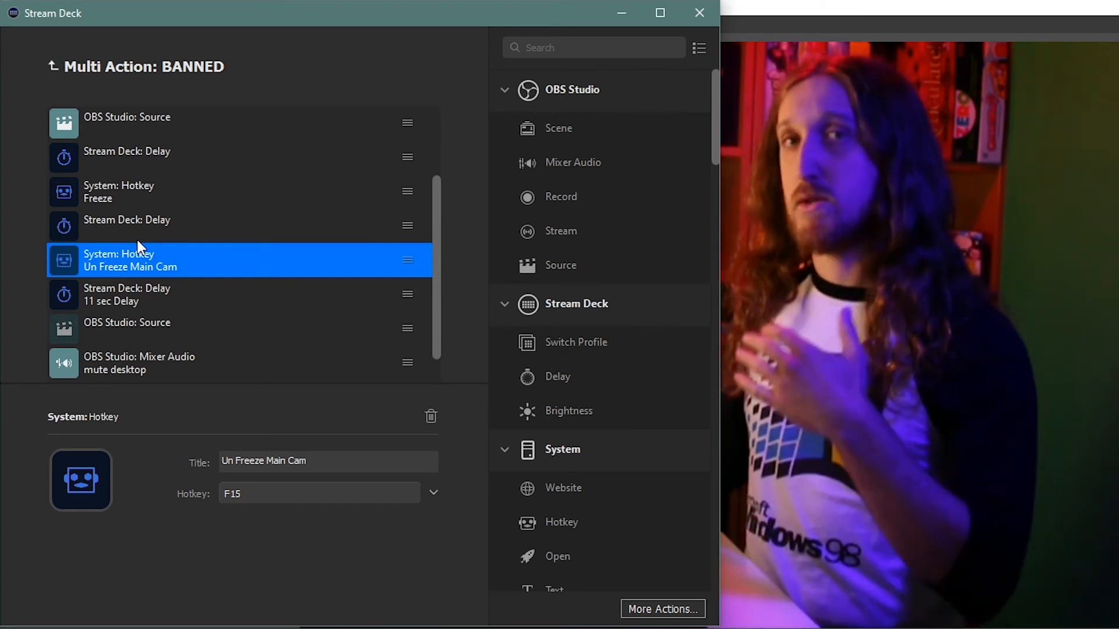
click(134, 289)
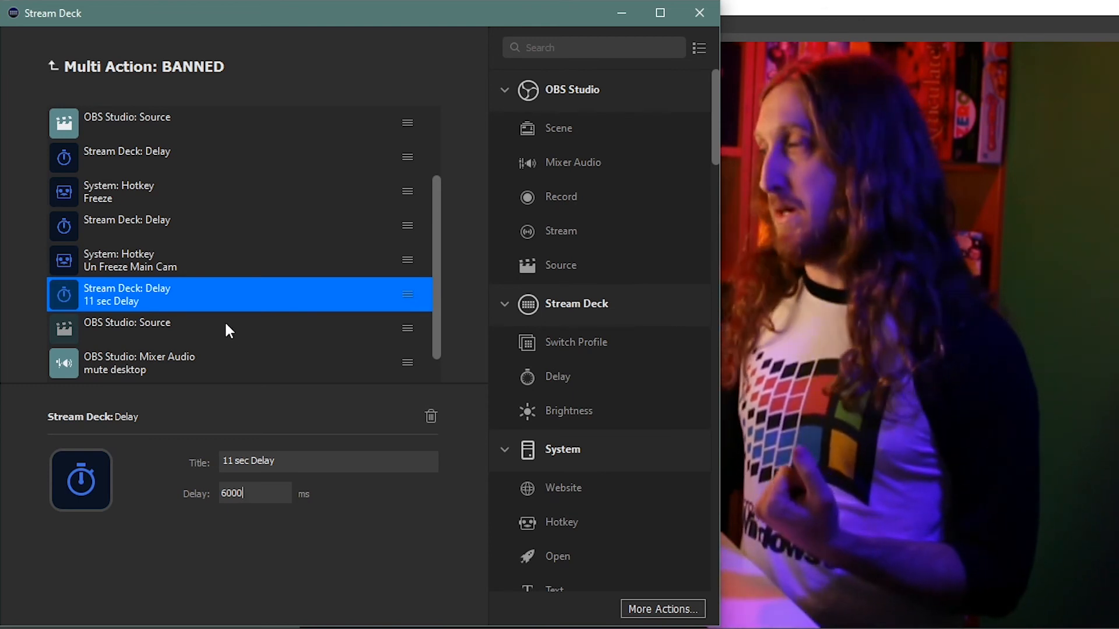
Inspect the TwitchBanned source deactivate action and the mute desktop and mute mic audio actions.
click(225, 325)
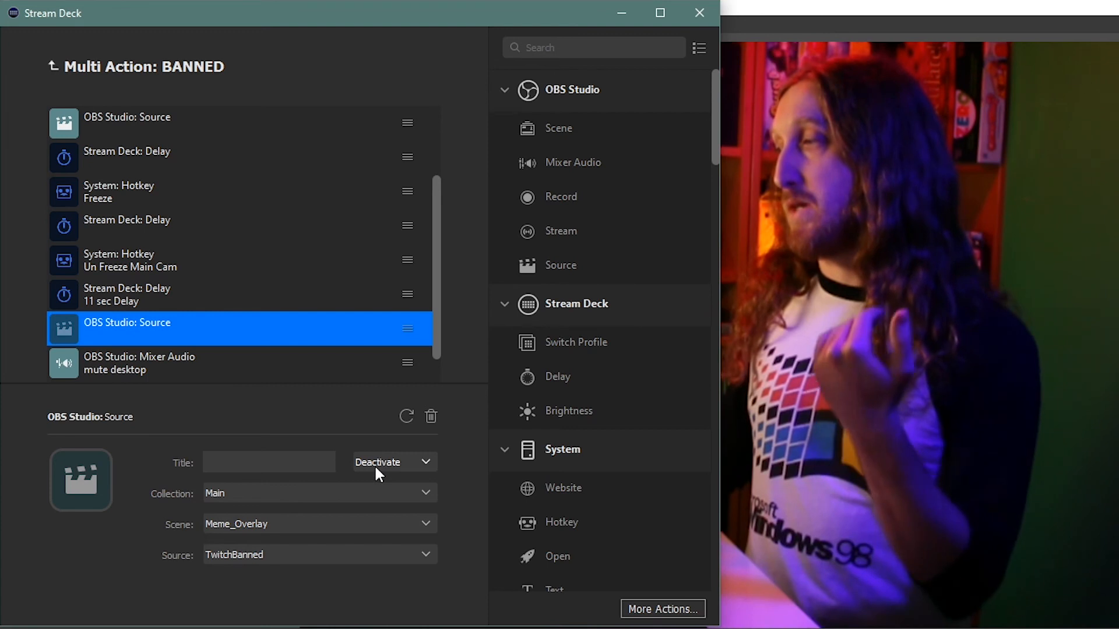
click(238, 359)
scroll(205, 376, down, 1)
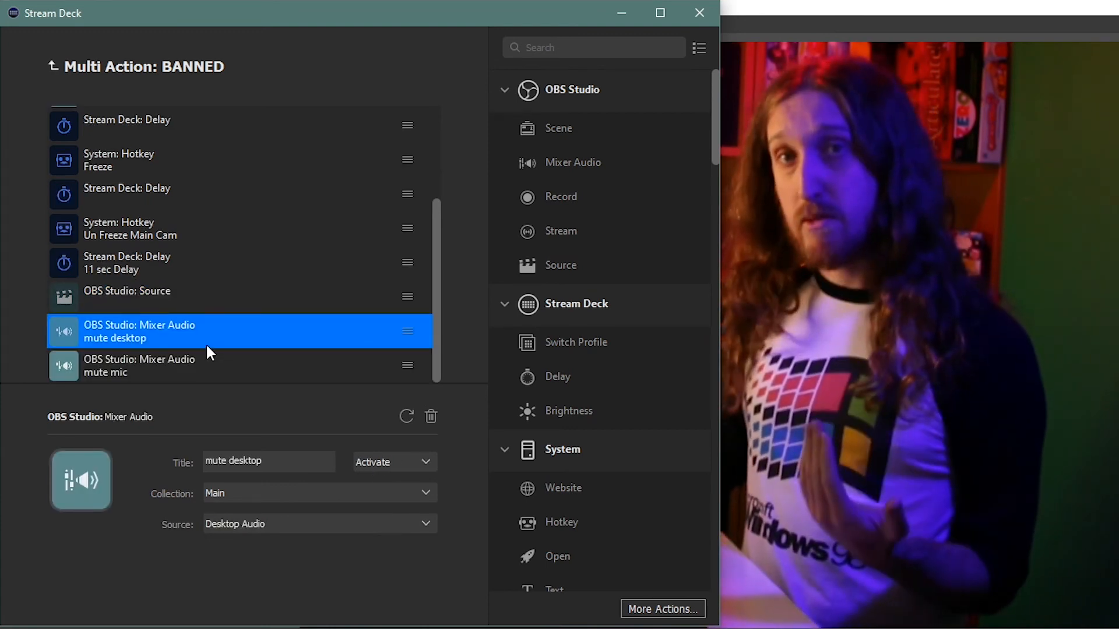
click(198, 356)
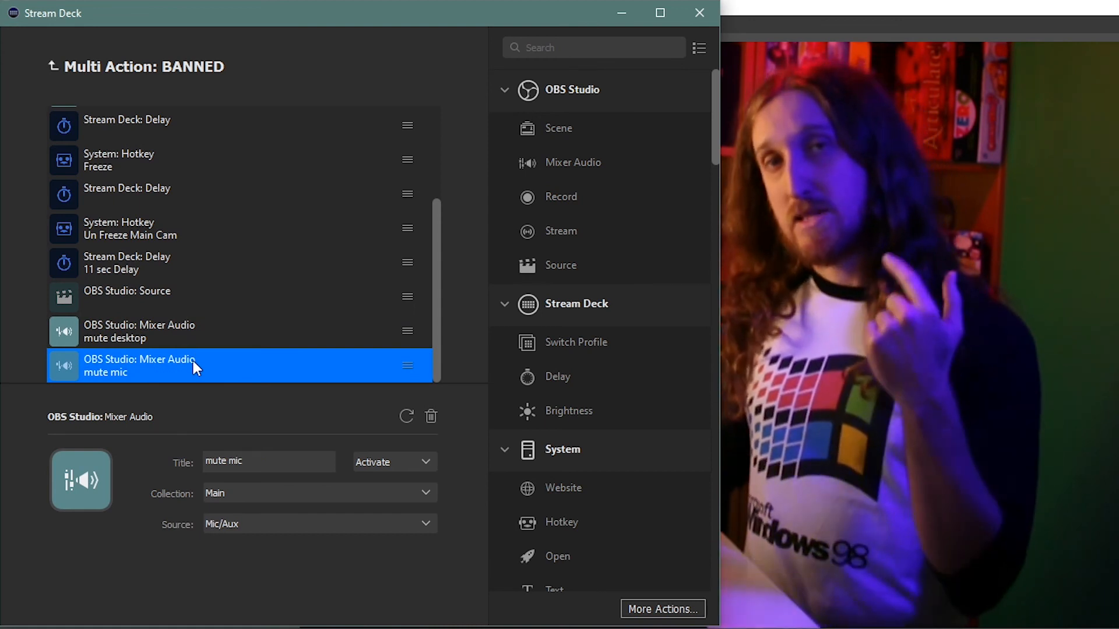